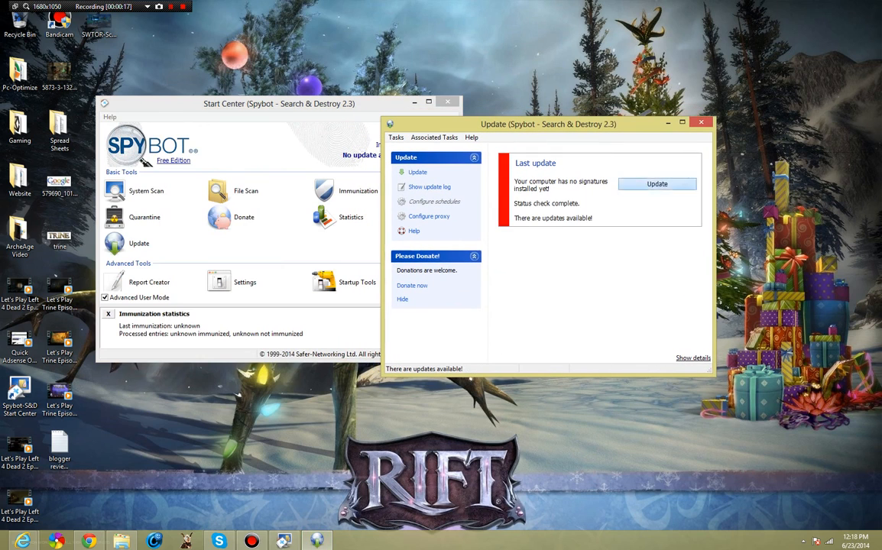
- Start downloading the available signature updates and bring the Start Center window forward
left_click(657, 184)
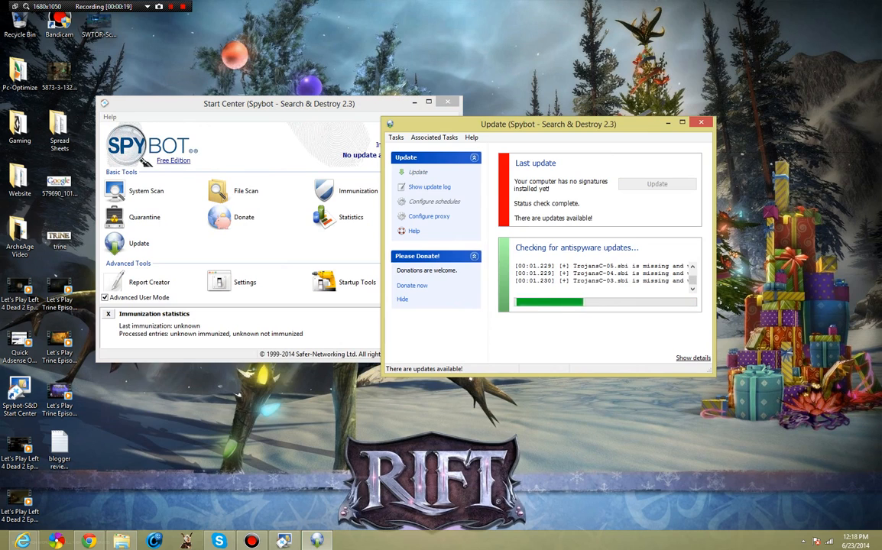
left_click(279, 104)
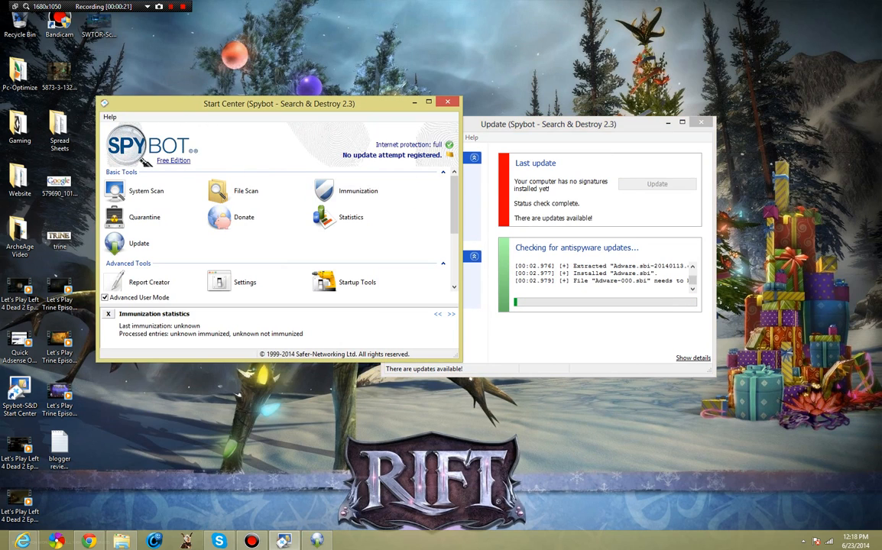
scroll(279, 229, "down", 5)
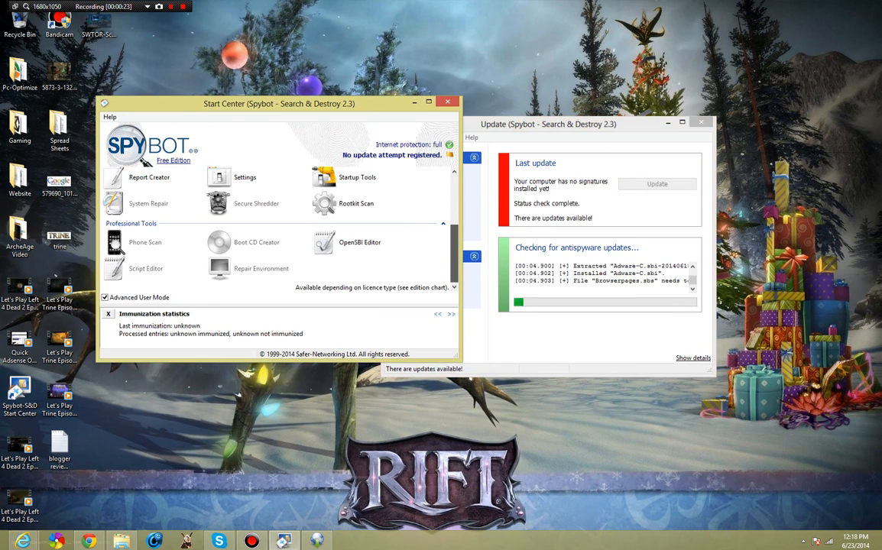
scroll(279, 222, "up", 3)
scroll(279, 222, "down", 3)
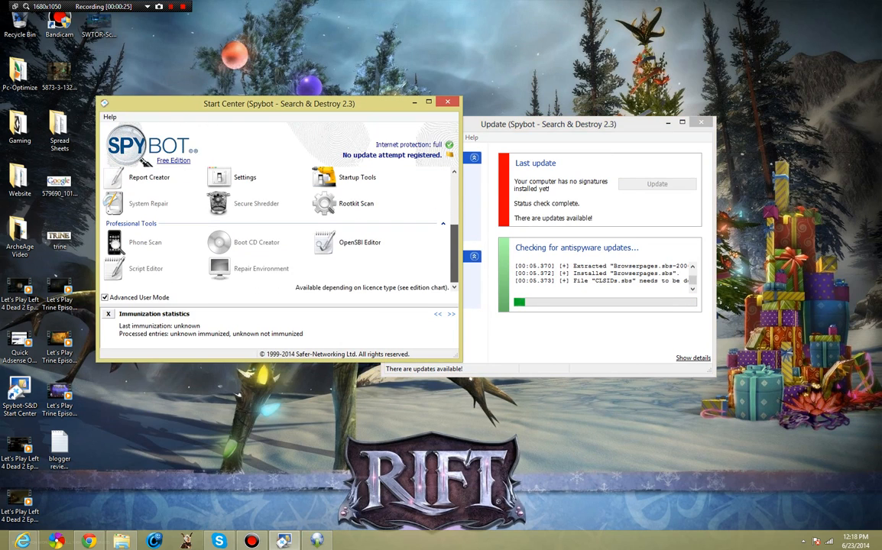
scroll(279, 230, "up", 5)
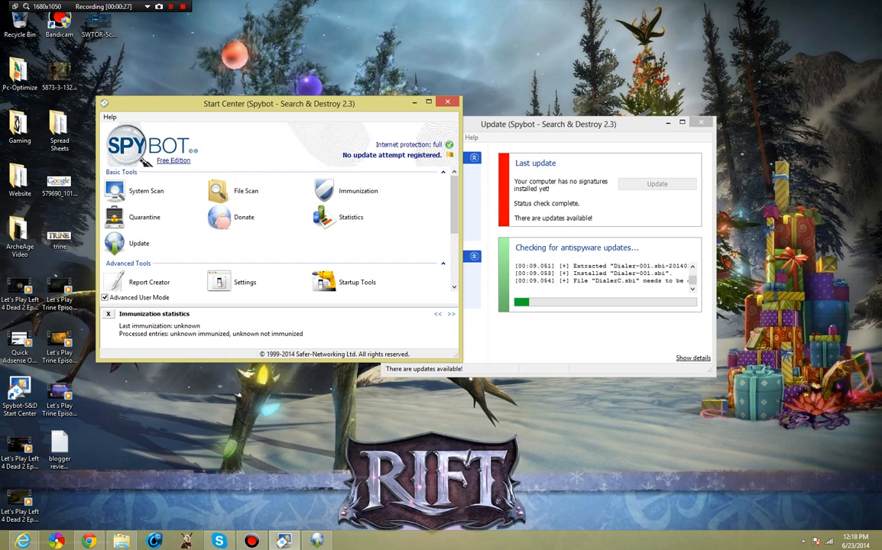
scroll(355, 218, "down", 5)
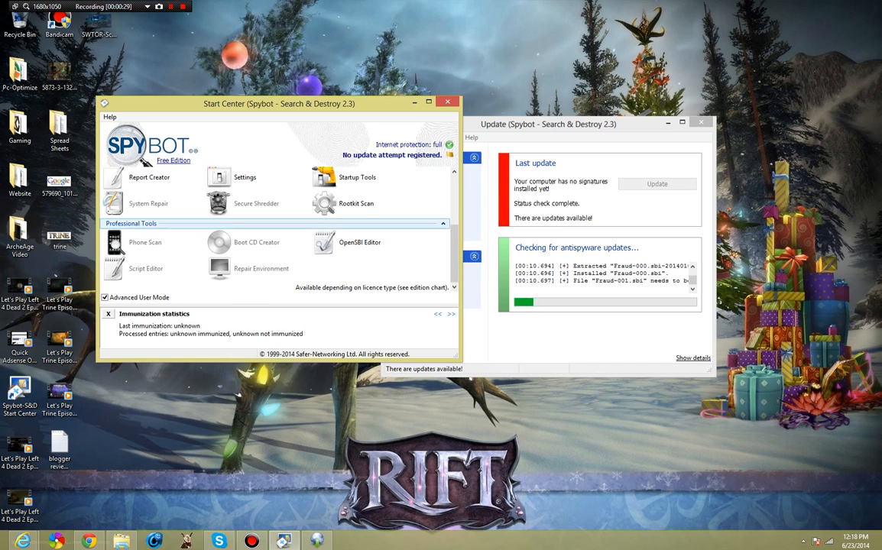
scroll(356, 230, "up", 5)
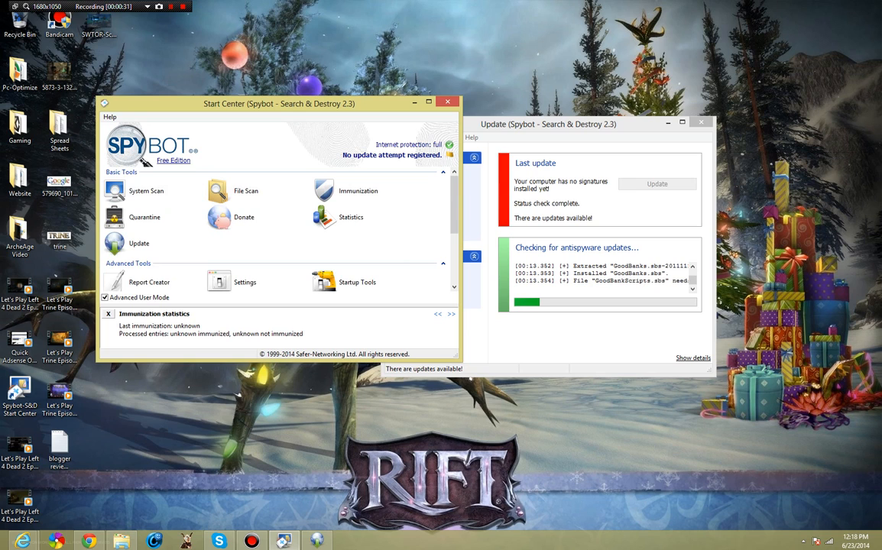
- Move the Start Center left and stretch it down and toward the top-left corner
left_click_drag(290, 103, 208, 98)
left_click_drag(243, 357, 243, 522)
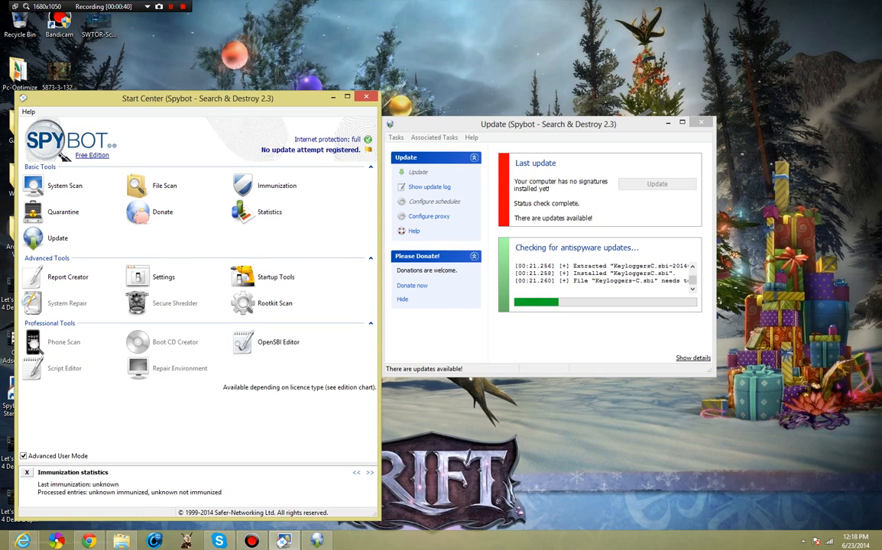
left_click_drag(15, 92, 1, 8)
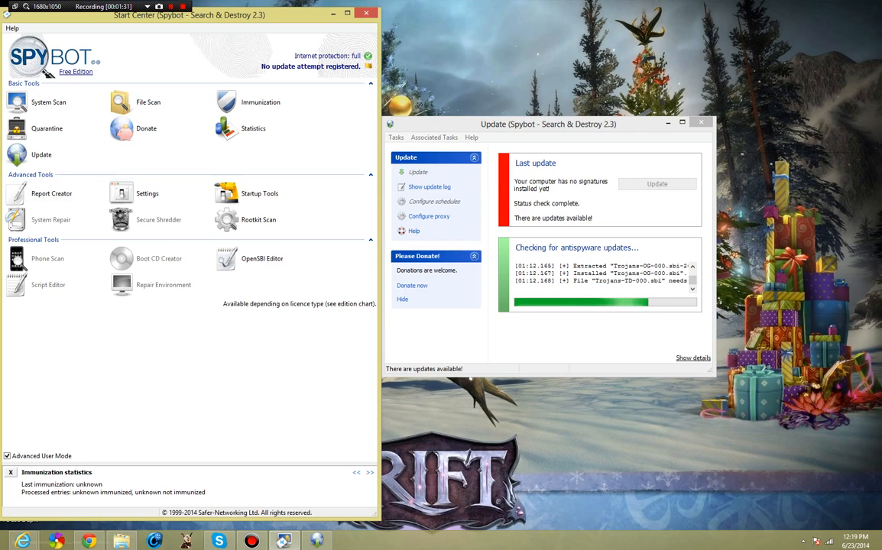
- Extend the Start Center to the screen top and move the Update window up-right while 118 updates install
left_click_drag(191, 520, 191, 529)
left_click_drag(230, 8, 230, 2)
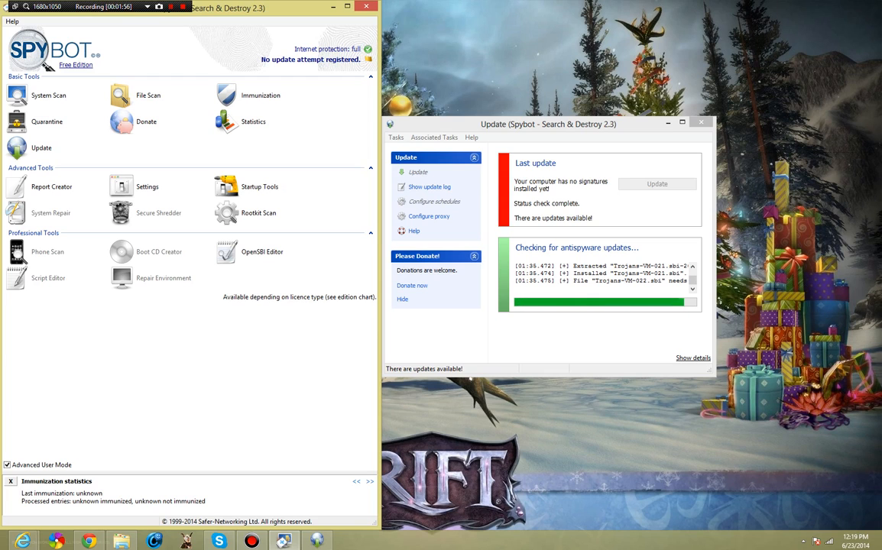
left_click_drag(548, 124, 549, 8)
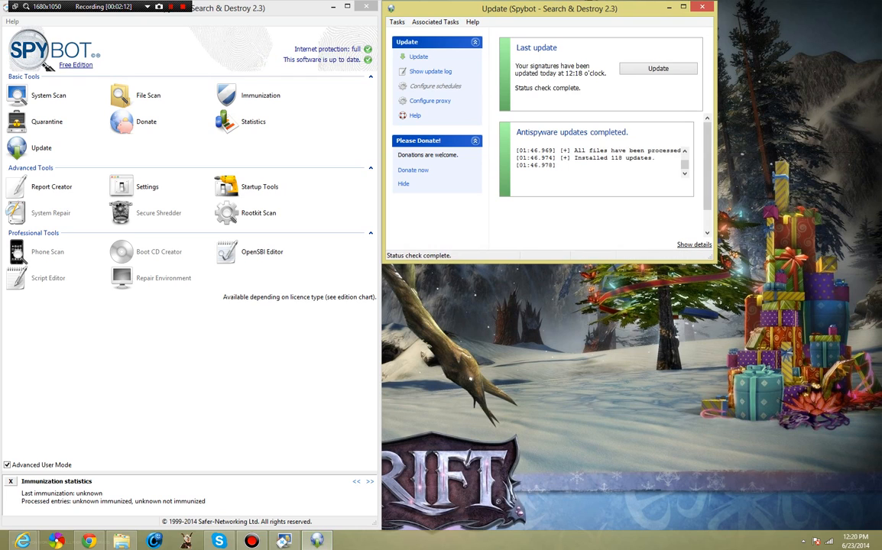
- Close the finished Update window and open Settings, approving the administrator prompt
left_click(702, 6)
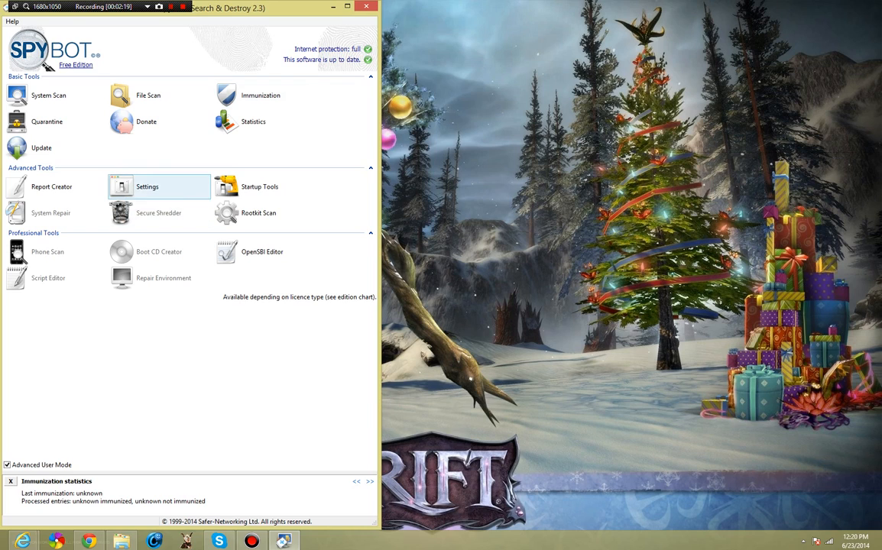
left_click(120, 185)
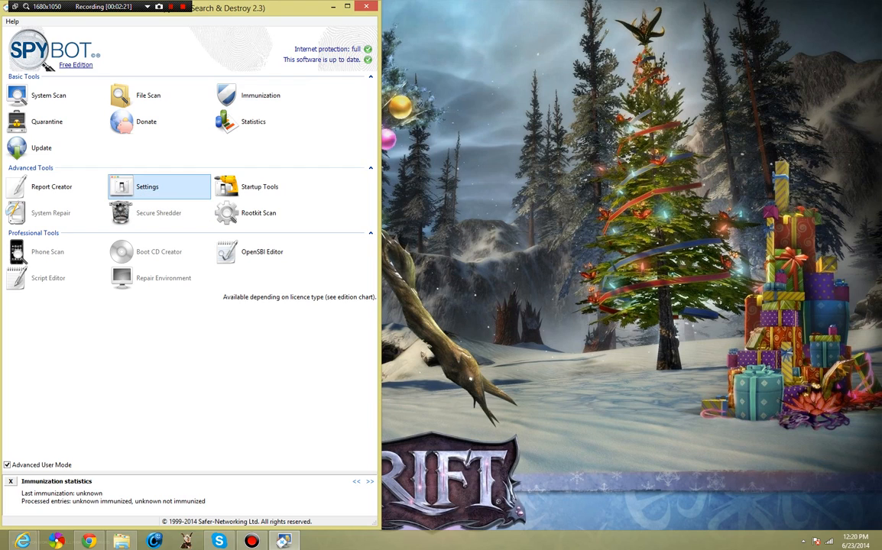
left_click(487, 280)
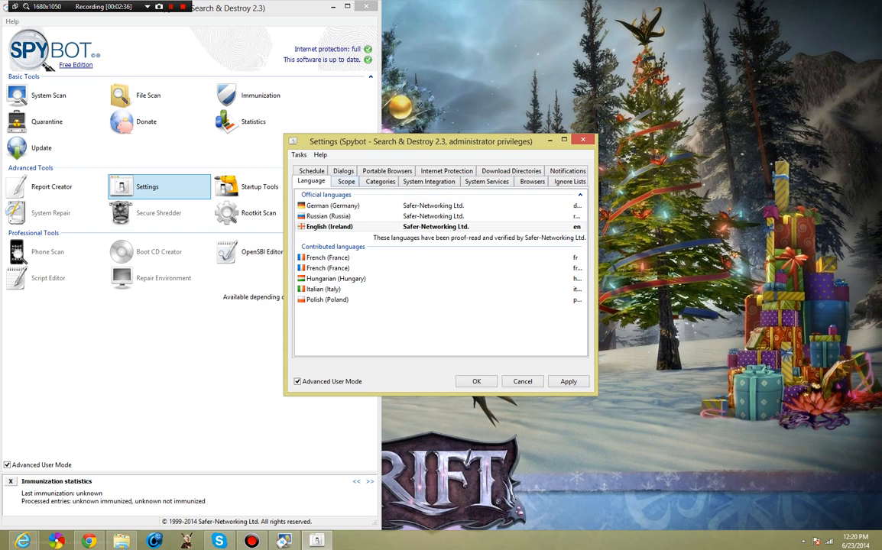
- Set the scan scope to 'Scan the running system and all of its users'
left_click(346, 181)
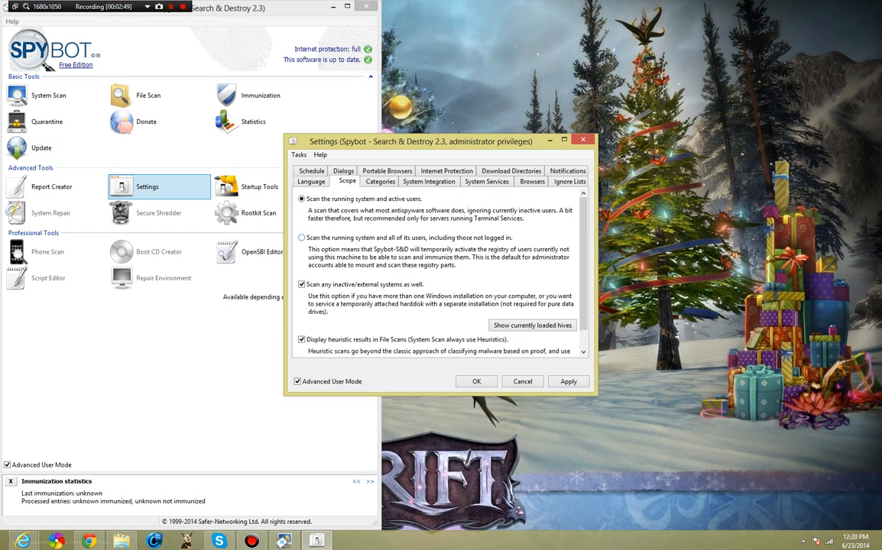
left_click(301, 238)
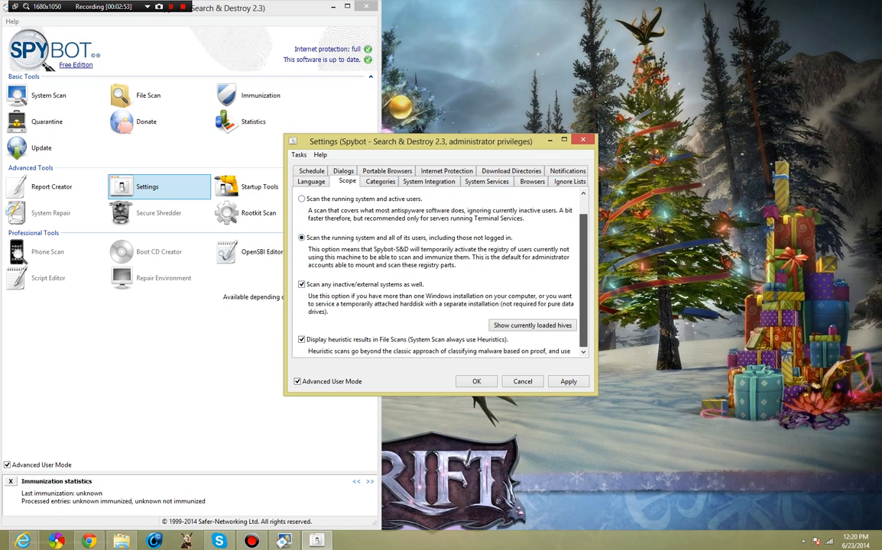
scroll(440, 271, "down", 1)
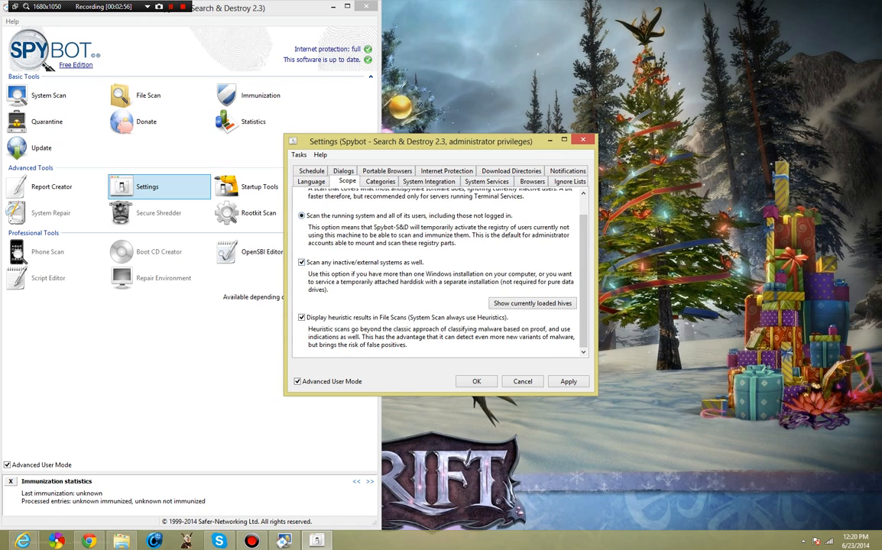
- Review the Categories list of detection files, then move to System Integration
left_click(381, 182)
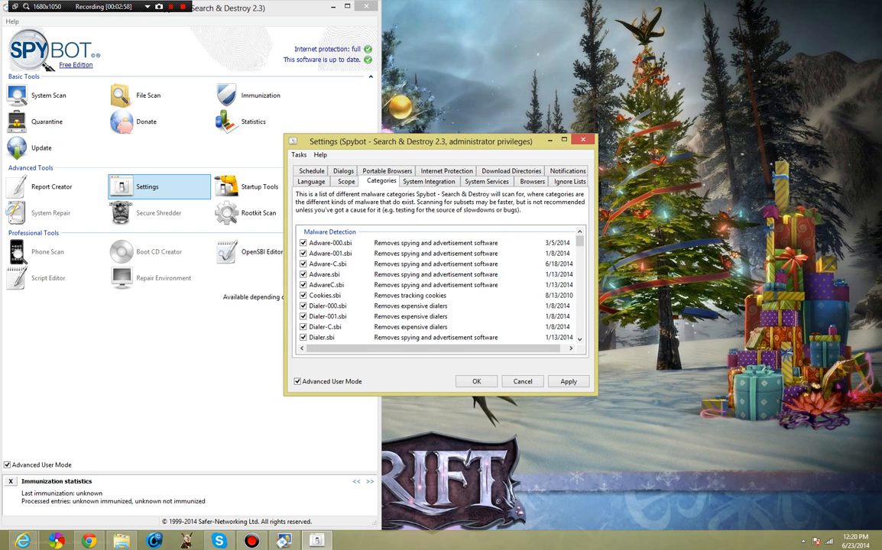
scroll(439, 286, "down", 15)
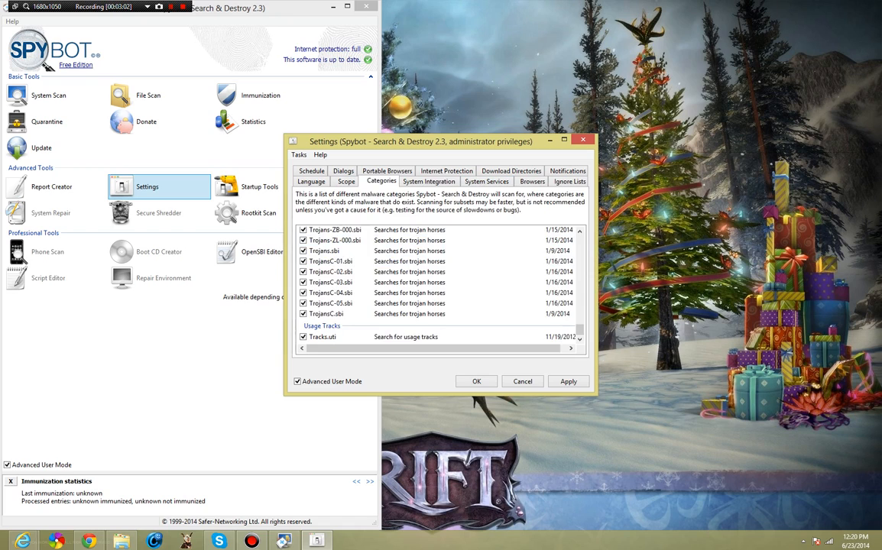
left_click(429, 182)
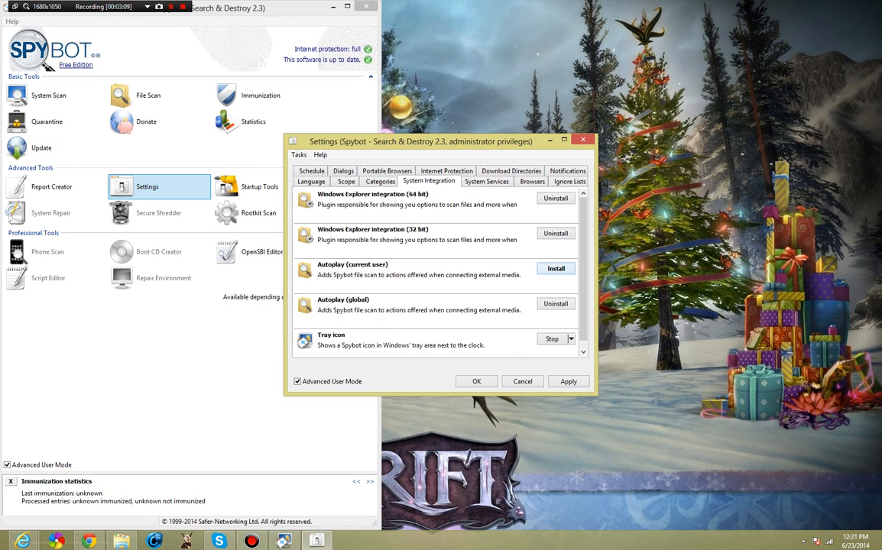
- Install Spybot file scan into Autoplay for the current user and view System Services
scroll(440, 272, "down", 1)
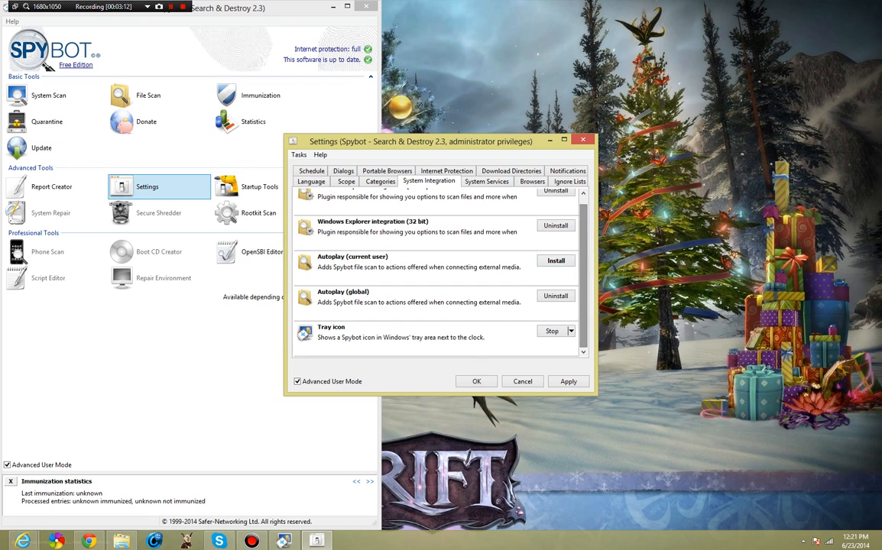
left_click(555, 261)
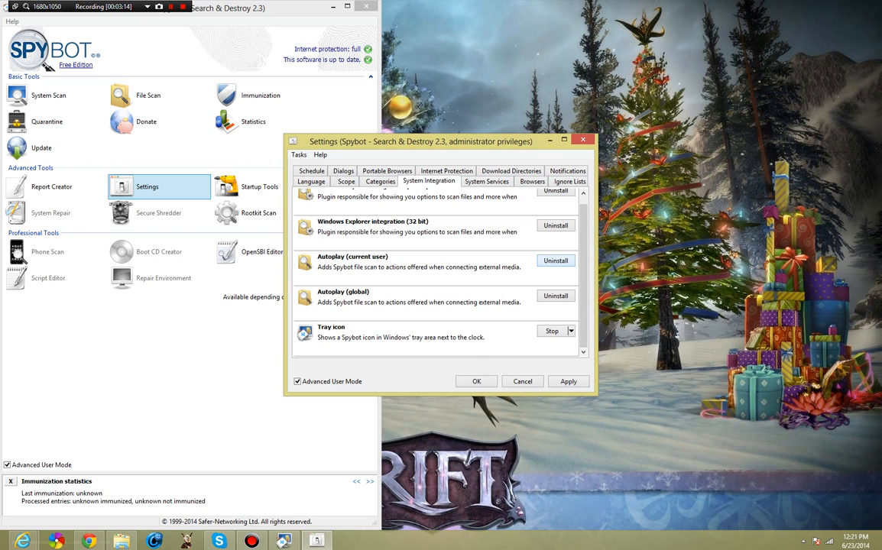
left_click(487, 182)
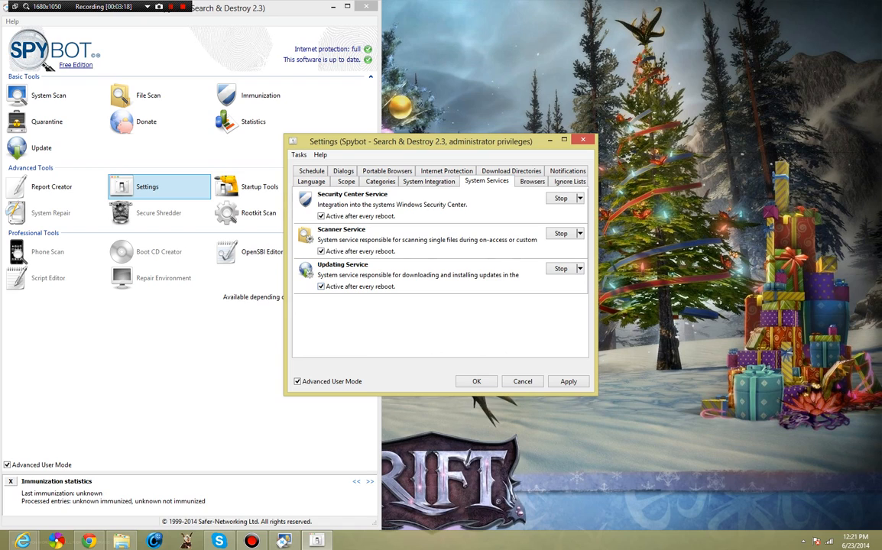
- Look through the Browsers, Ignore Lists and Notifications settings pages
left_click(532, 181)
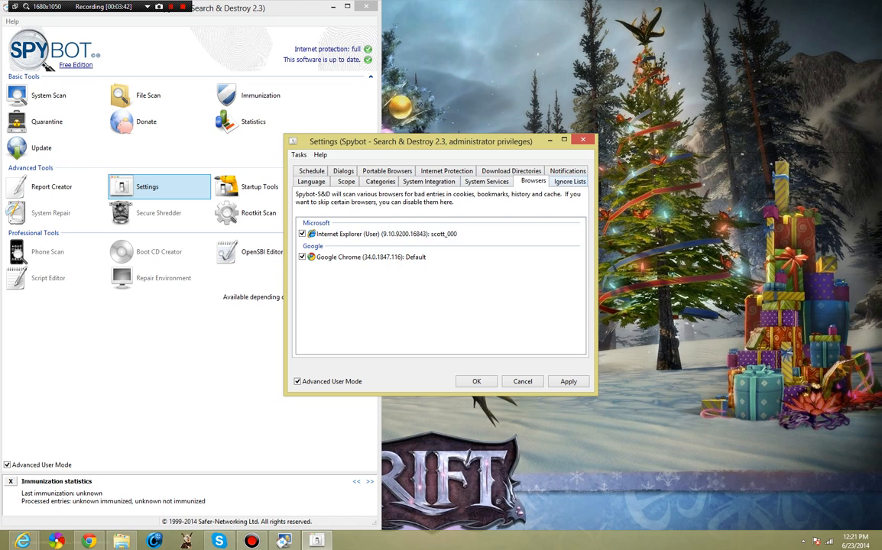
left_click(569, 181)
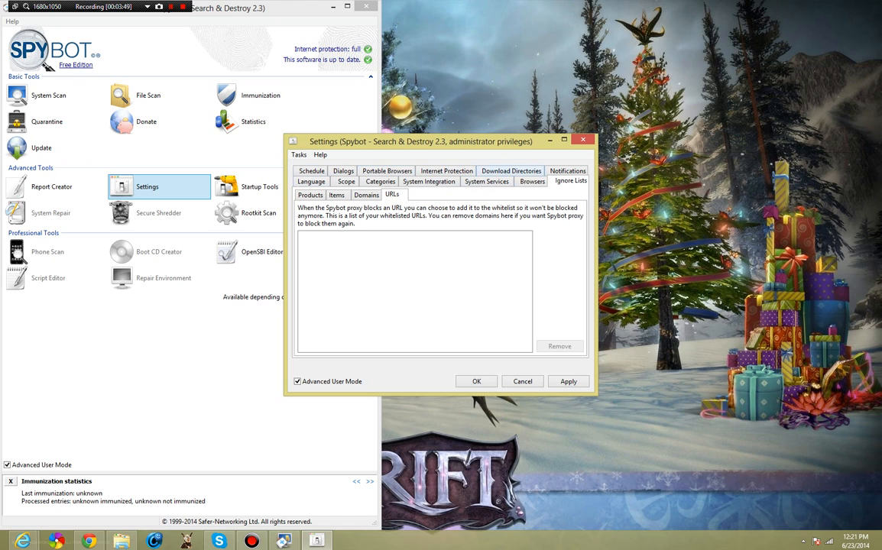
left_click(568, 170)
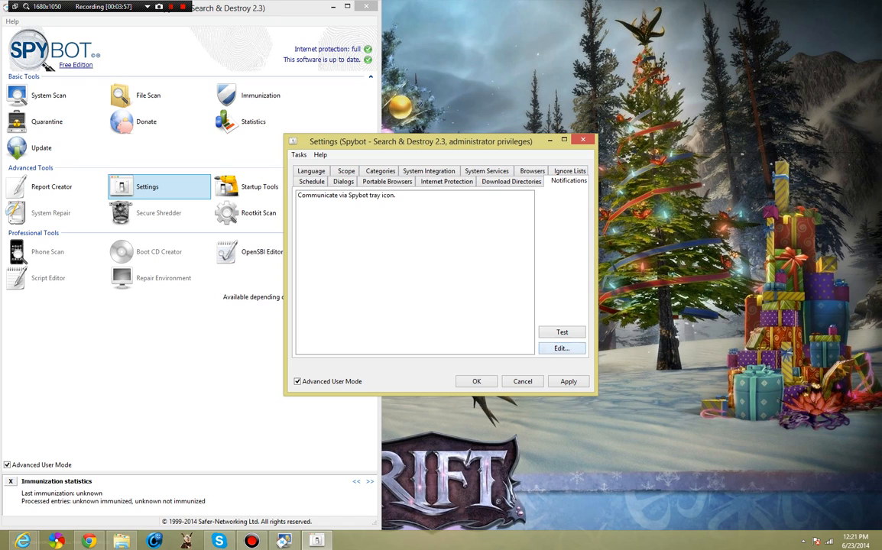
- Select tray-icon notifications, then view Download Directories and Internet Protection settings
left_click(347, 196)
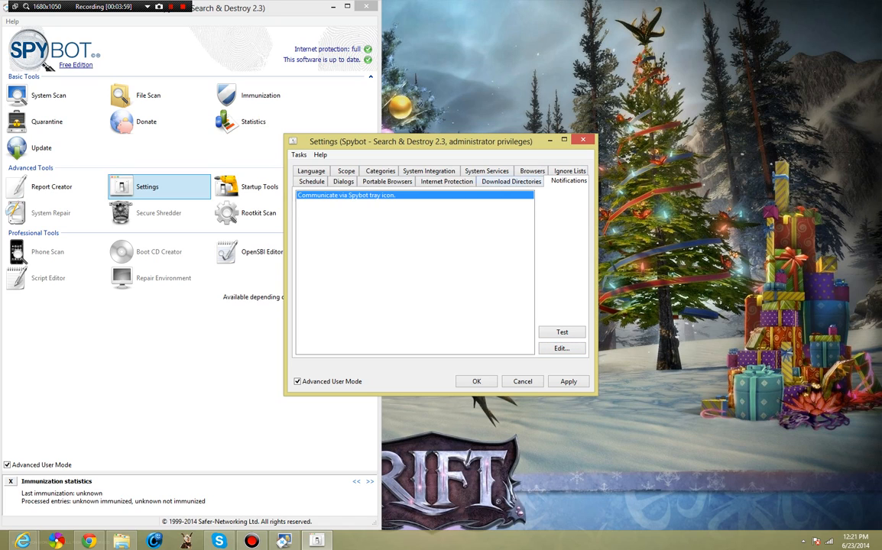
left_click(511, 182)
left_click(447, 182)
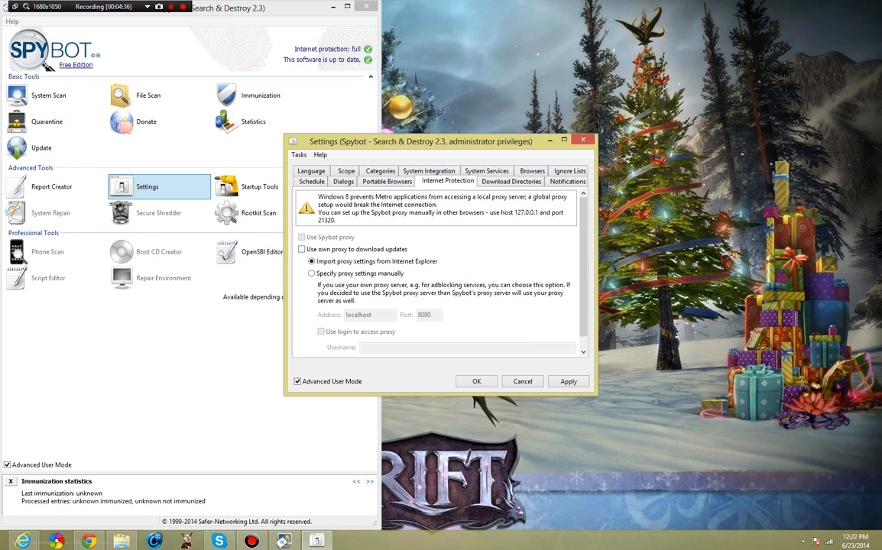
- Keep proxy settings imported from Internet Explorer and view the Portable Browsers page
left_click(312, 274)
left_click(312, 261)
left_click(388, 182)
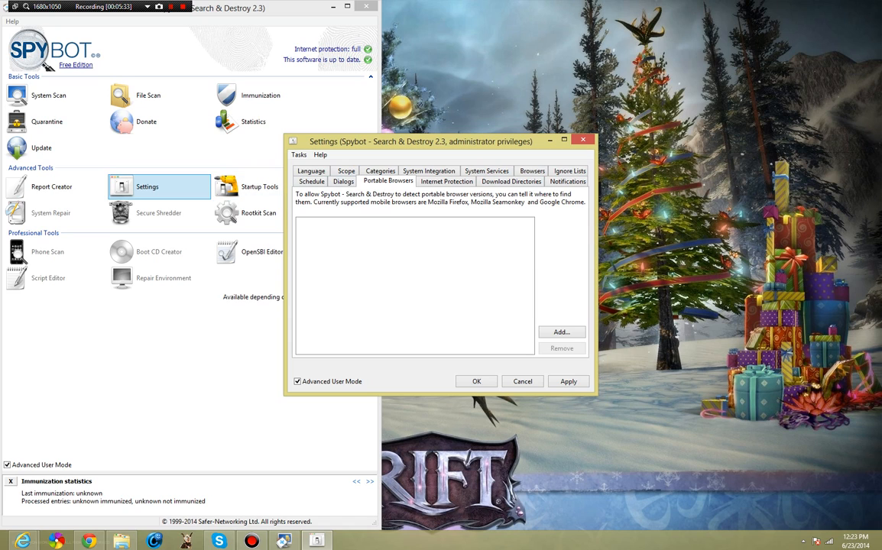
- Review the Dialogs and Schedule settings, then close the Settings window
left_click(344, 182)
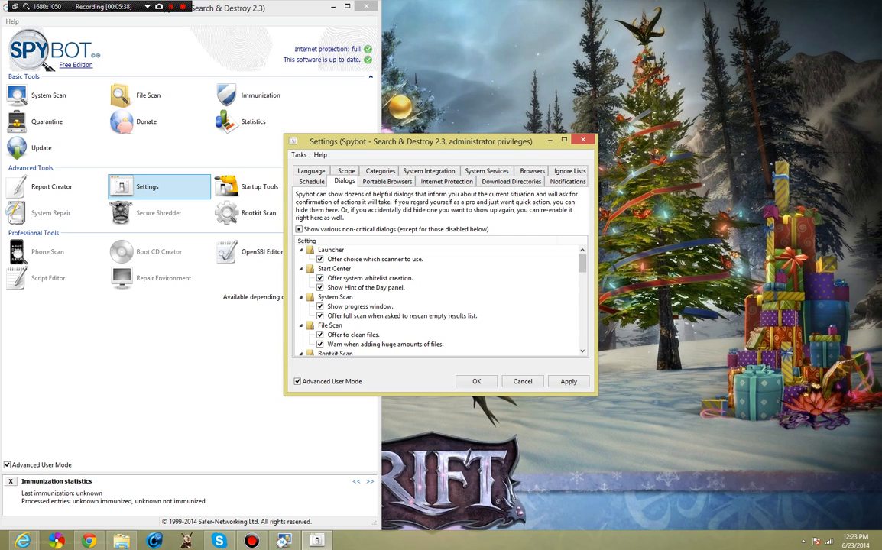
scroll(439, 298, "down", 15)
scroll(439, 298, "up", 5)
left_click(312, 182)
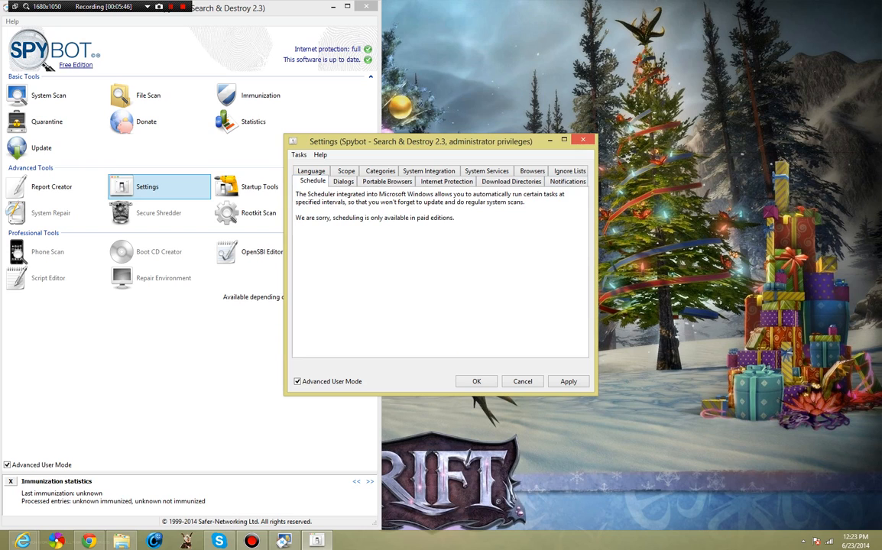
left_click(472, 381)
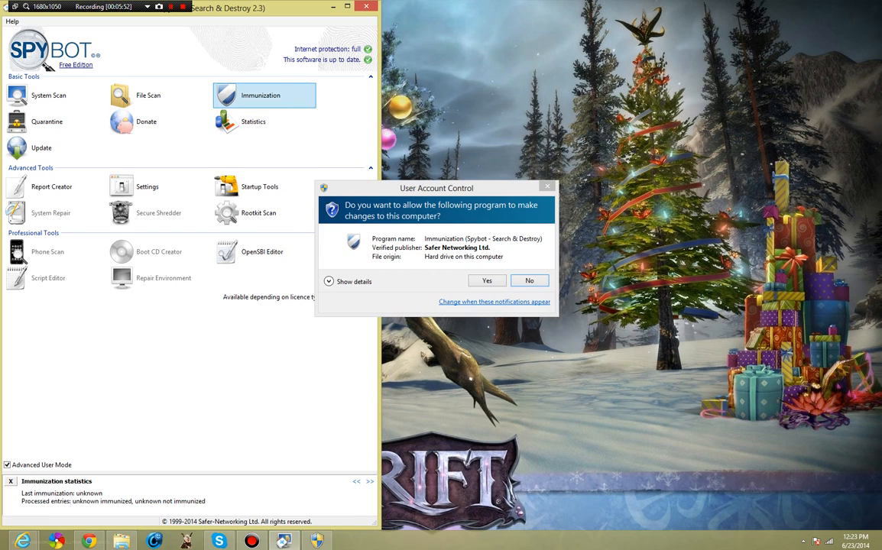
- Grant Immunization administrator rights and dismiss the help question so the system check runs
key("Return")
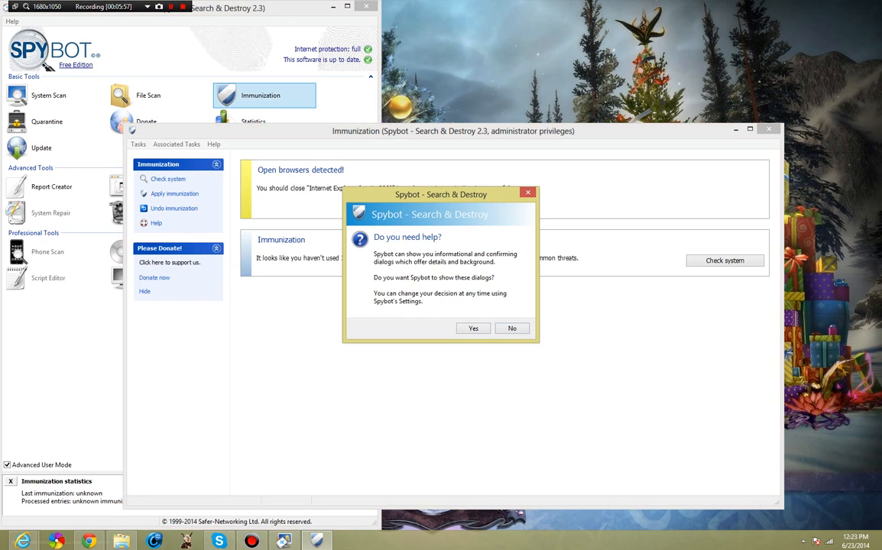
key("Return")
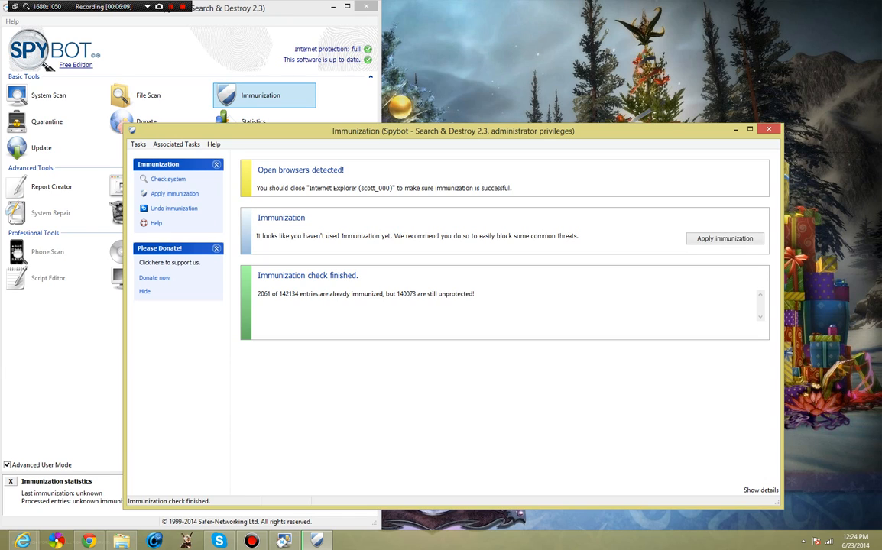
left_click_drag(261, 294, 271, 294)
left_click_drag(298, 295, 279, 294)
- Show the detailed per-profile immunization results and scroll through the list
left_click(760, 491)
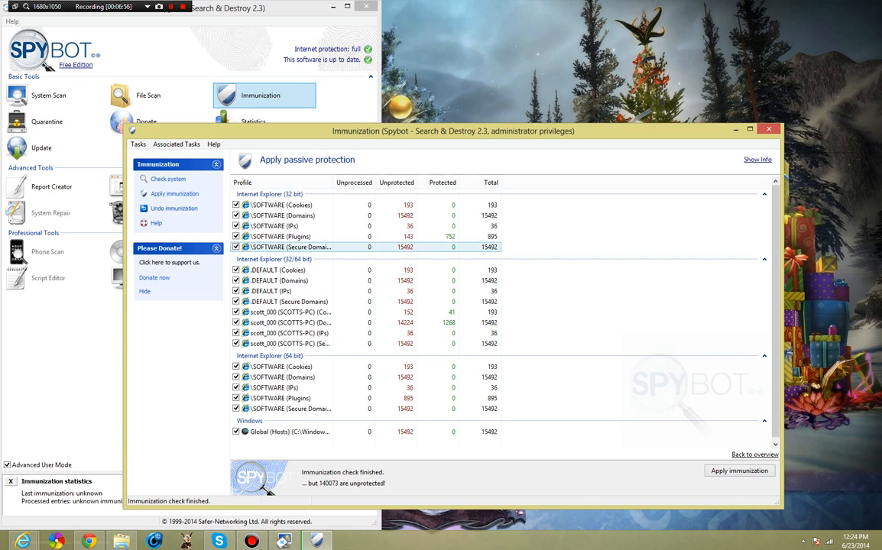
scroll(428, 258, "down", 1)
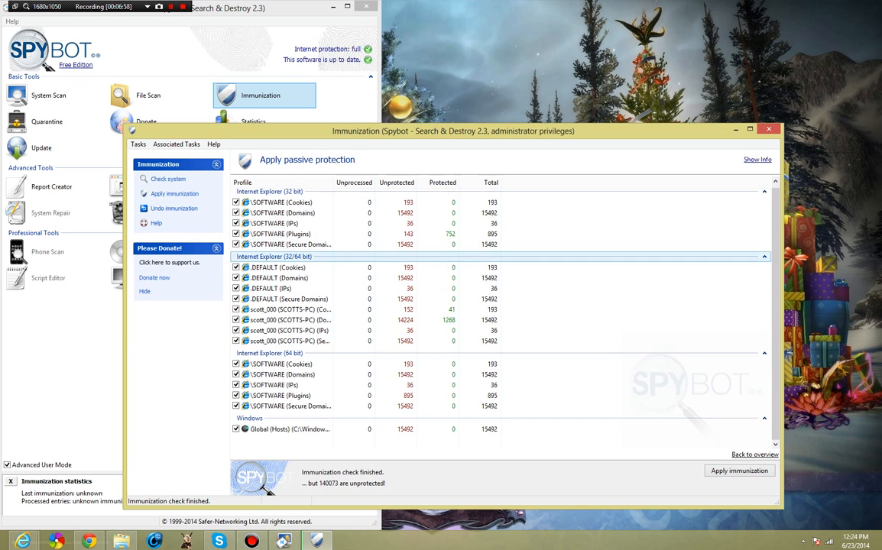
scroll(367, 301, "up", 1)
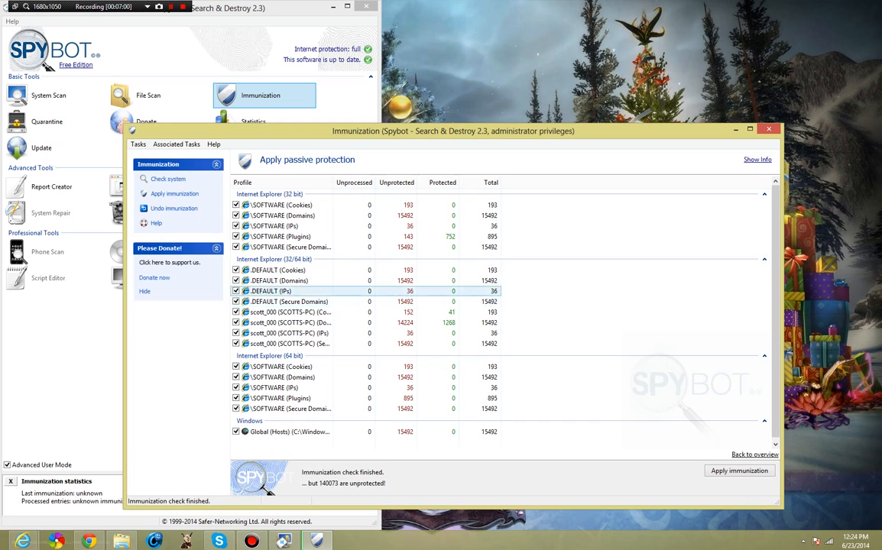
scroll(367, 268, "down", 1)
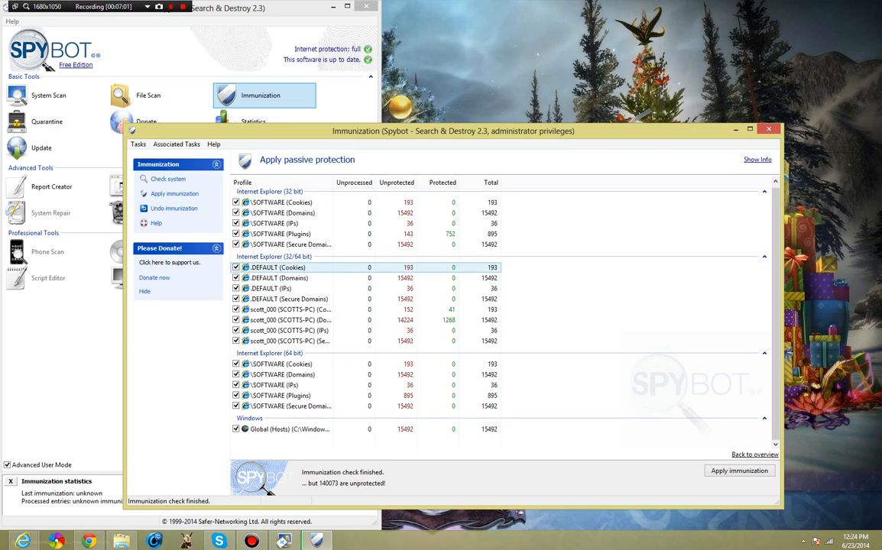
- Inspect the Global (Hosts) entry and the user profile's Domains entry with 1268 protected
left_click(367, 430)
scroll(367, 388, "up", 1)
scroll(367, 382, "down", 1)
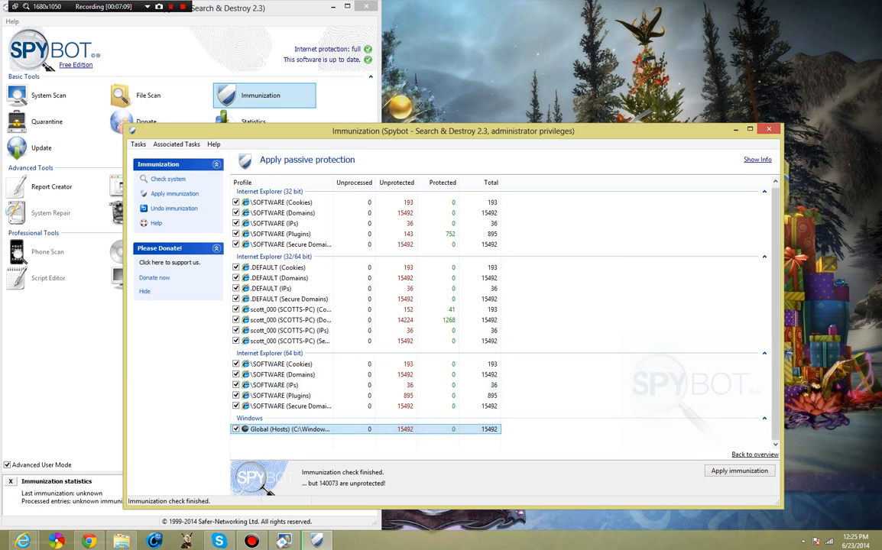
scroll(367, 367, "up", 1)
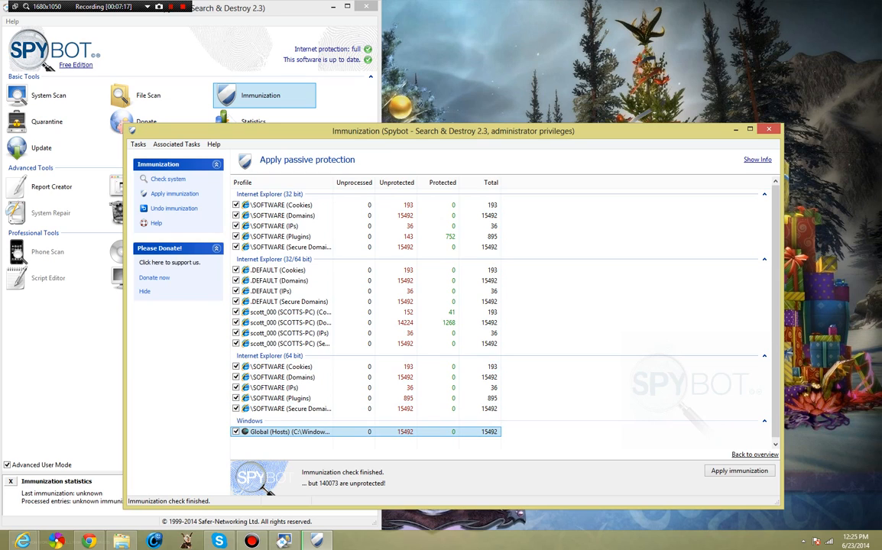
scroll(344, 386, "down", 1)
scroll(344, 381, "up", 1)
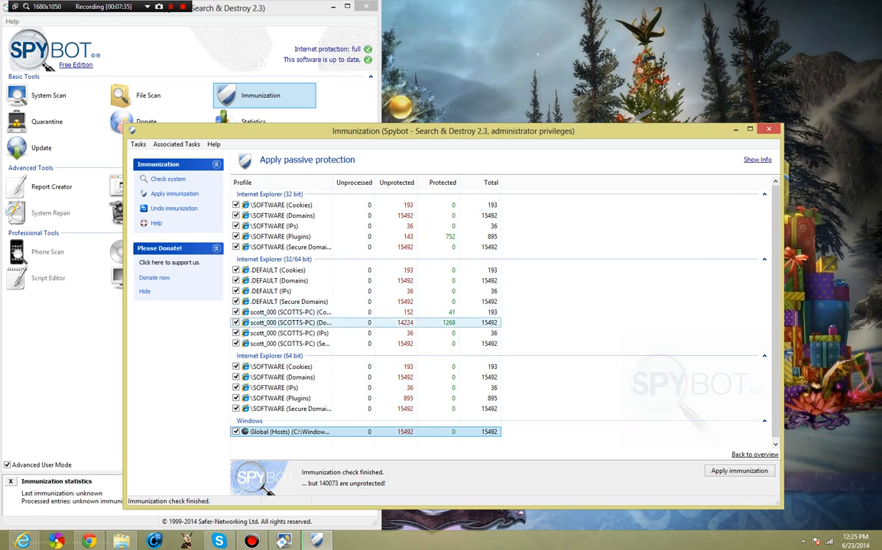
left_click(405, 322)
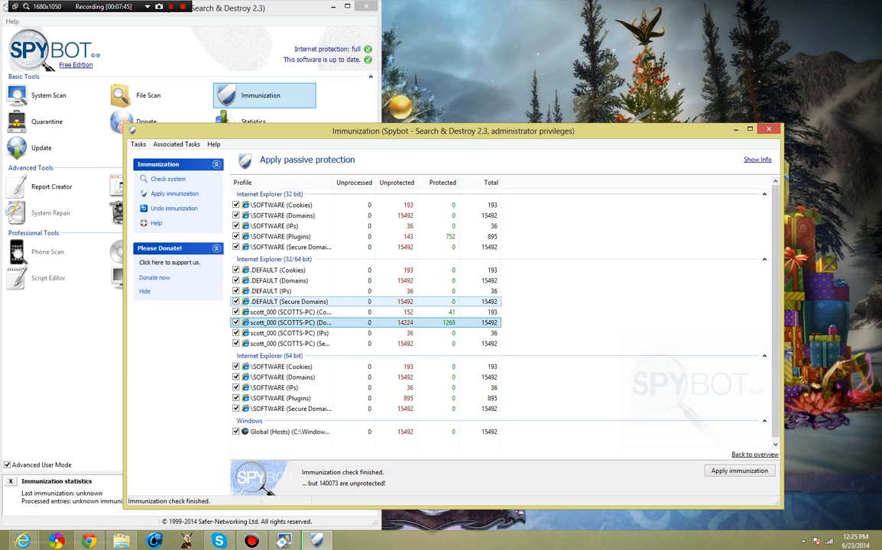
- Review the Plugins, Domains, Cookies and Global (Hosts) rows, widening the Profile column to reveal full names
left_click(449, 237)
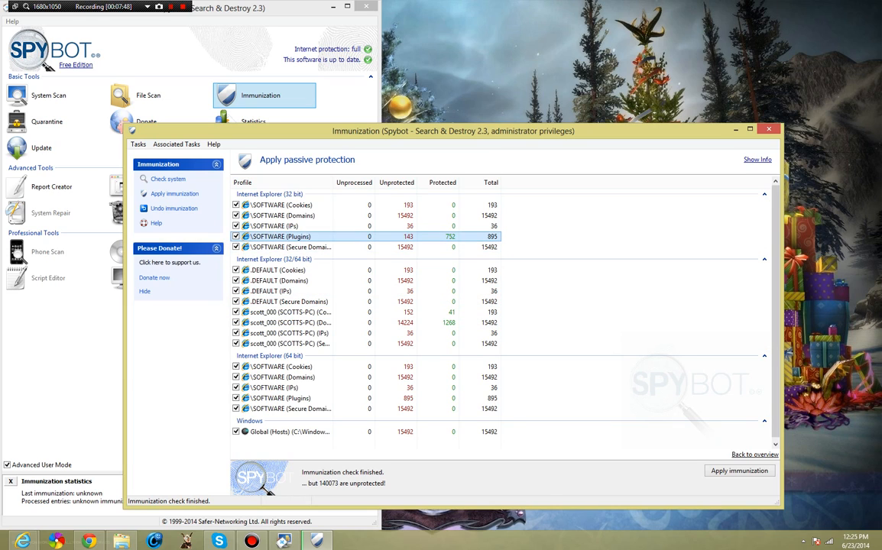
left_click(450, 323)
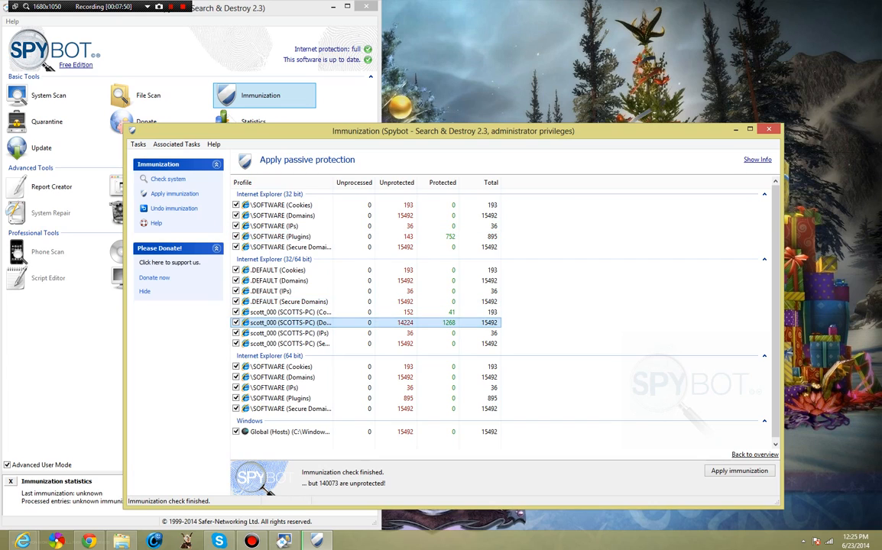
left_click(450, 312)
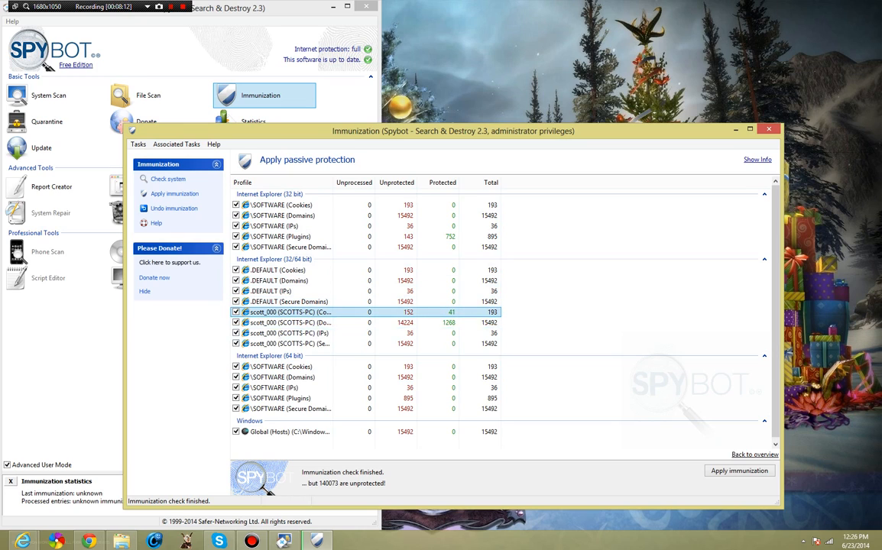
scroll(306, 329, "down", 1)
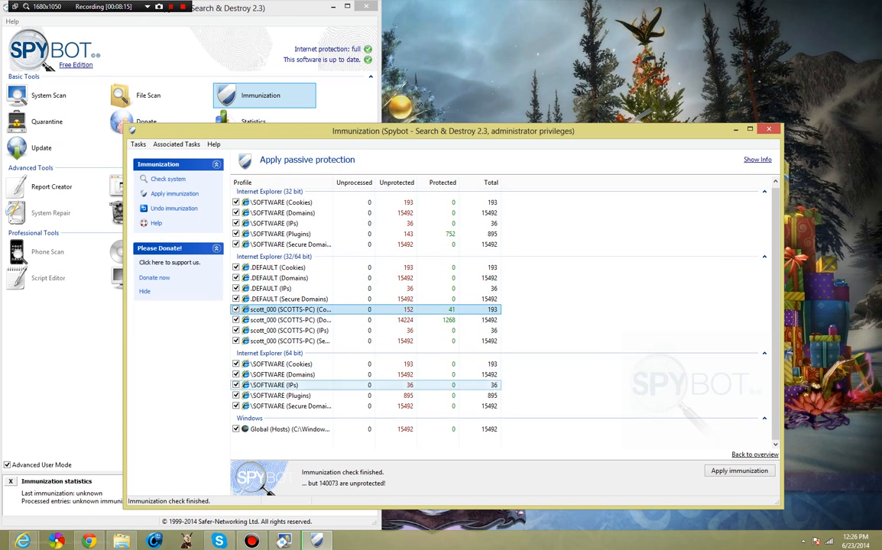
left_click(306, 429)
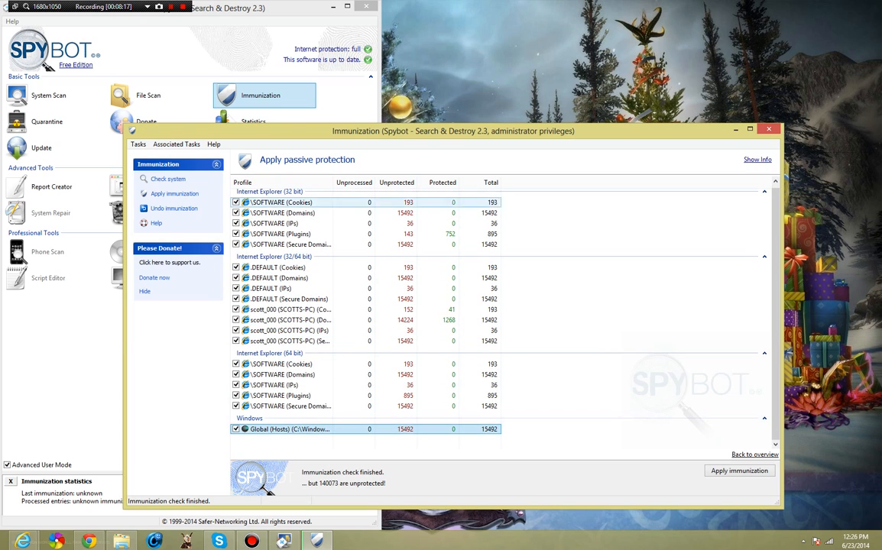
left_click_drag(333, 183, 437, 183)
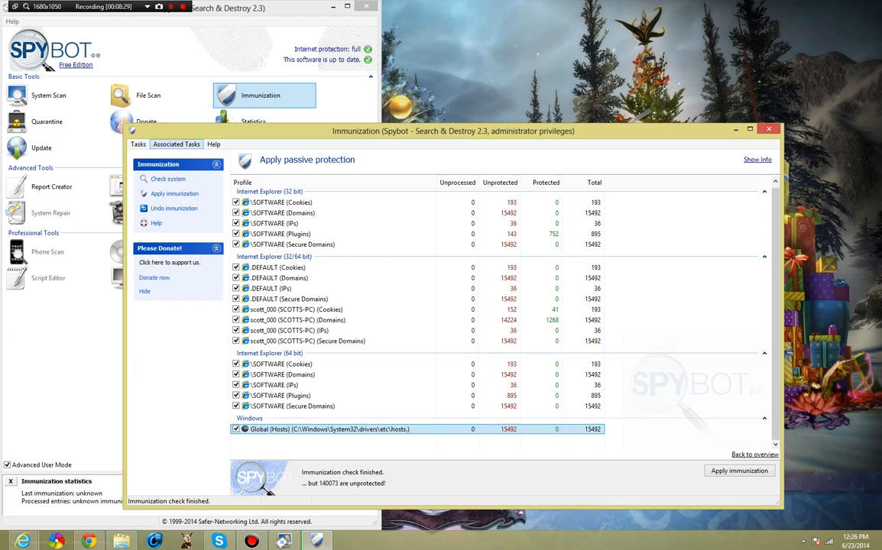
- Look over the Associated Tasks menu, then close the Immunization window
left_click(177, 144)
mouse_move(214, 144)
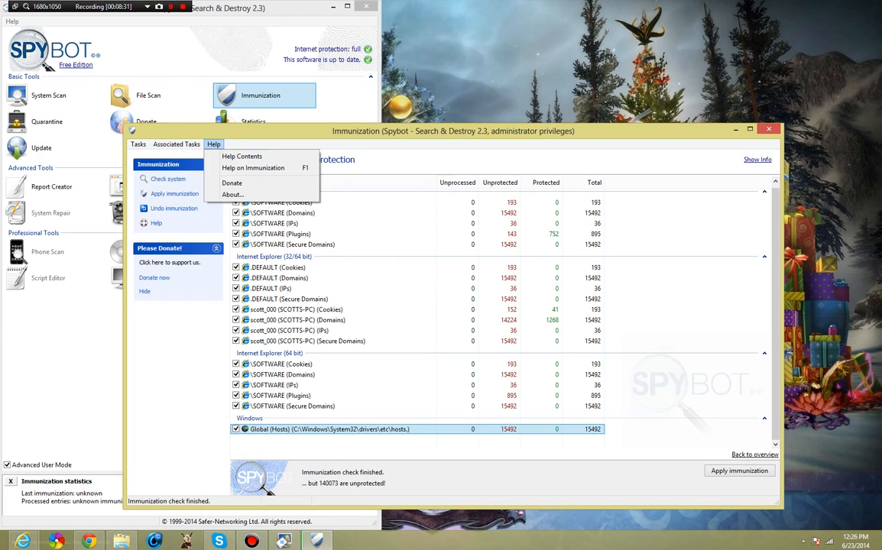
mouse_move(176, 145)
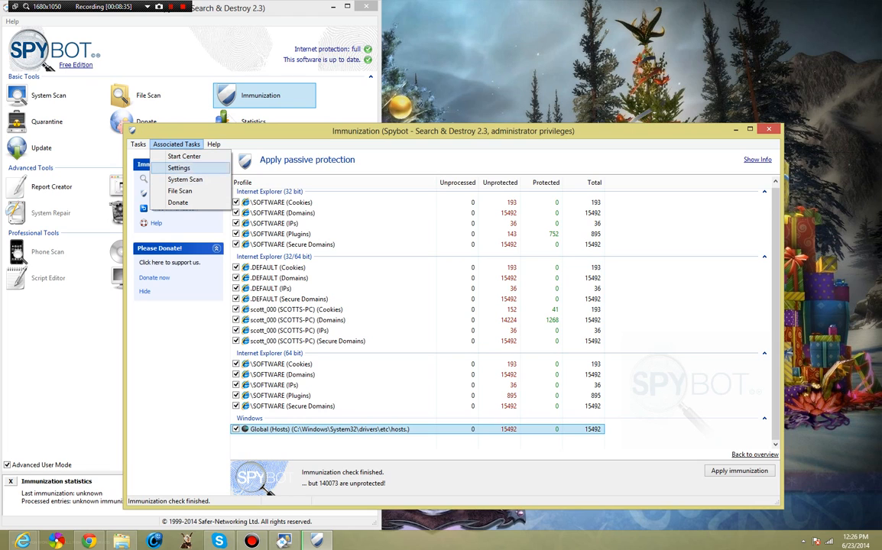
left_click(769, 129)
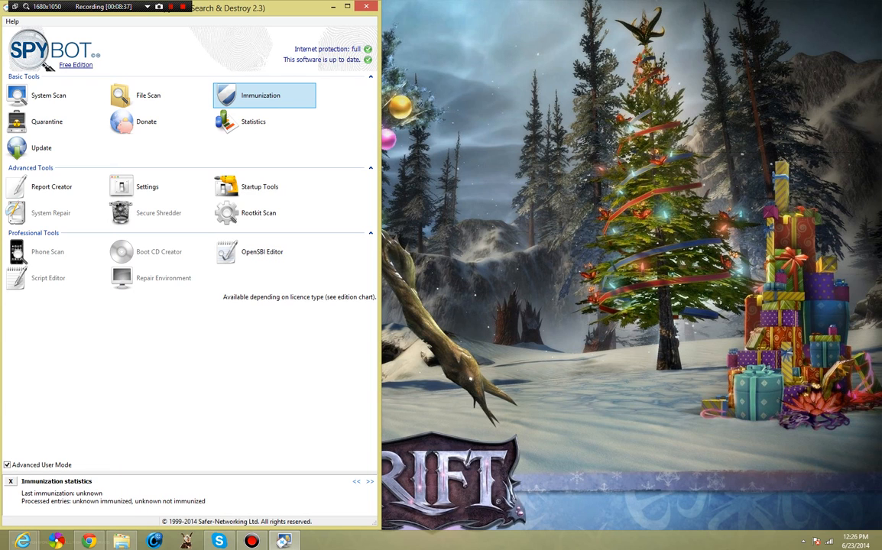